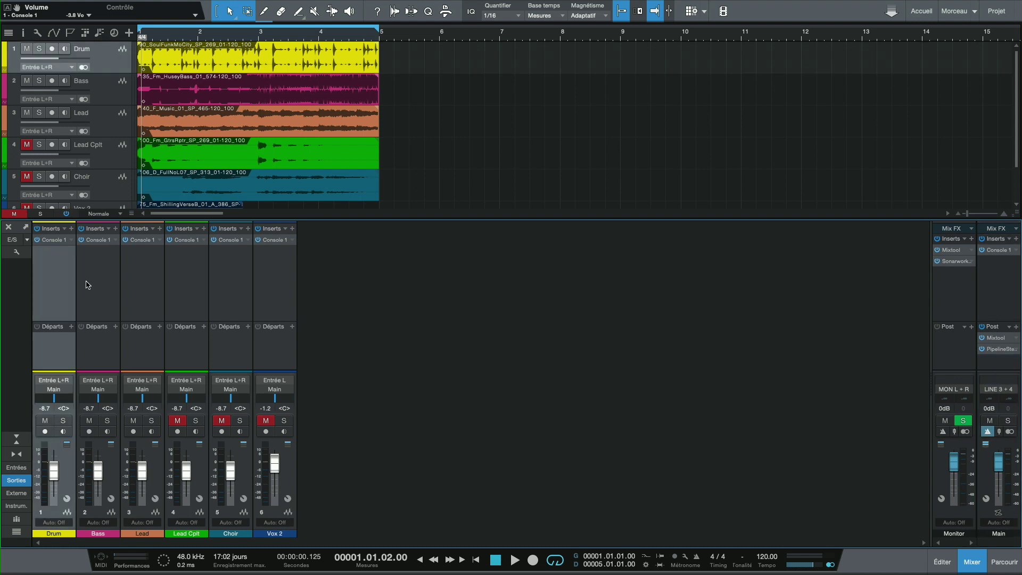
Step: Select the Main channel and listen to the mix with Console 1 bypassed on all tracks
left_click(135, 283)
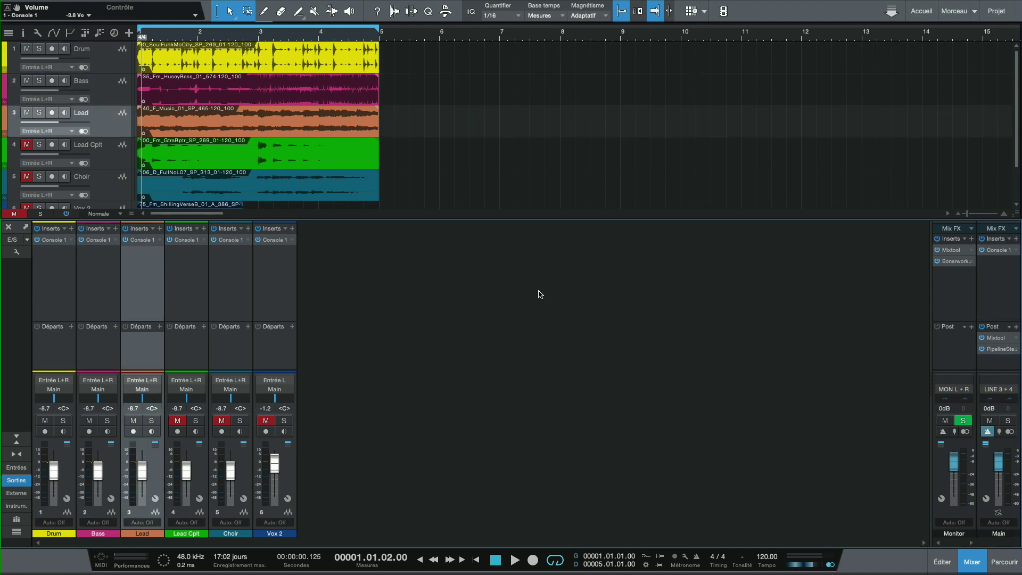
left_click(1011, 290)
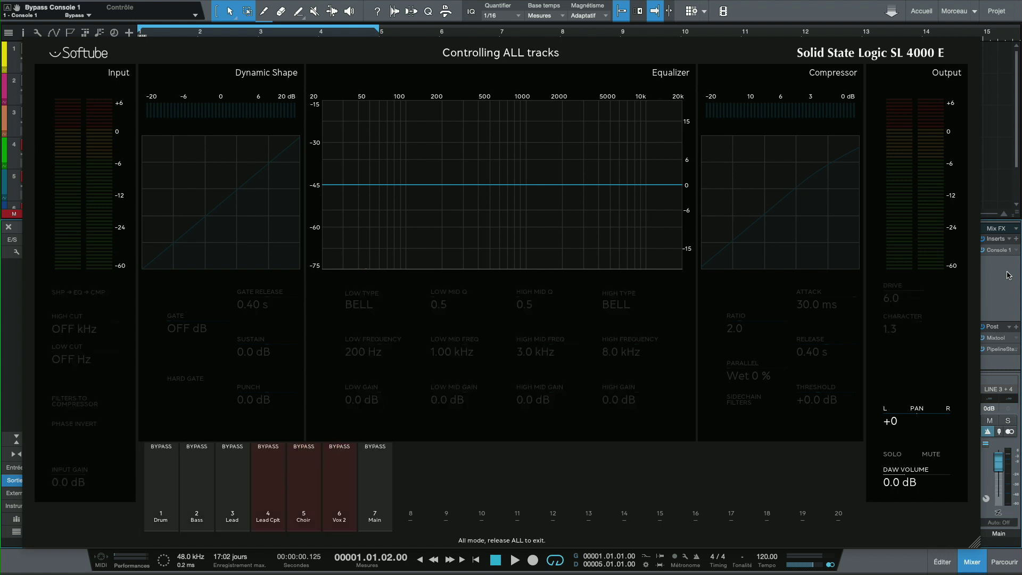
key("space")
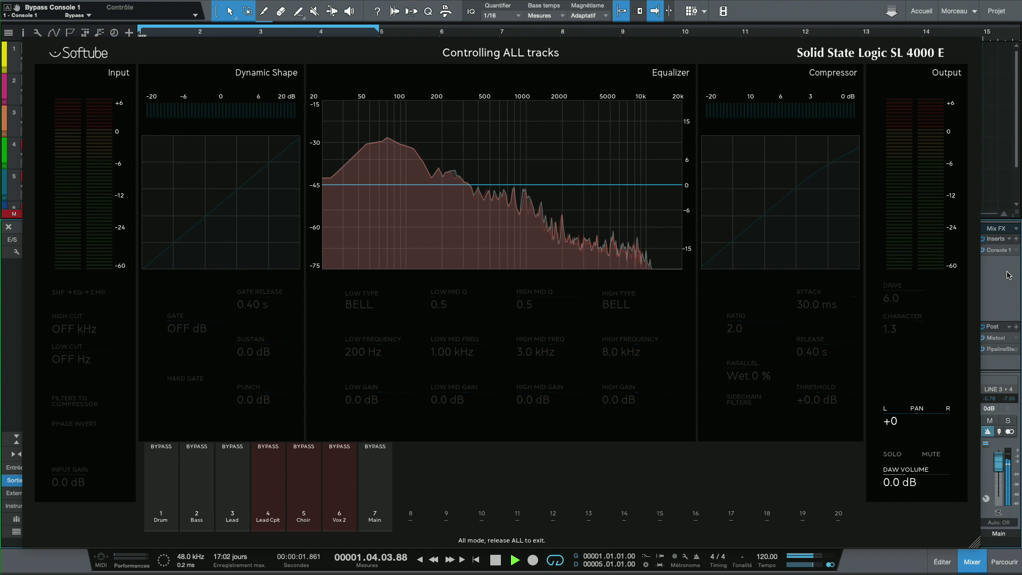
key("space")
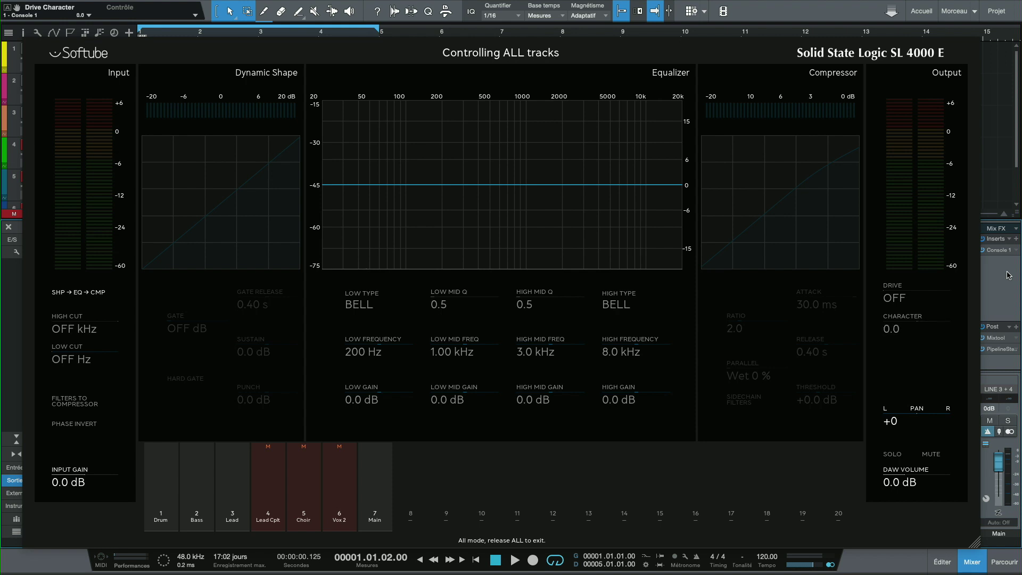
Step: Audition the mix with the Drive on all tracks at 5.0, and raise it to 5.7
key("space")
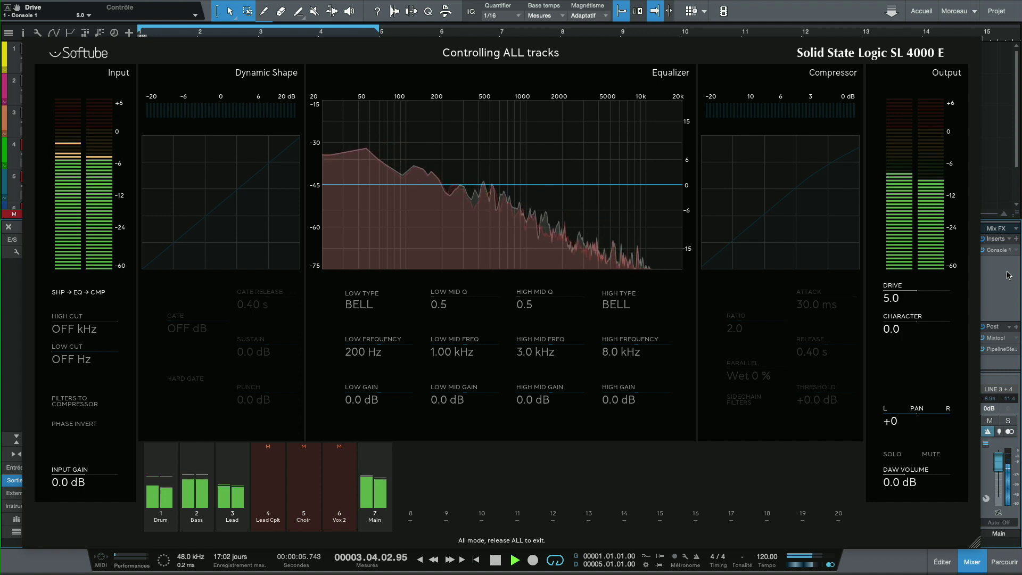
key("space")
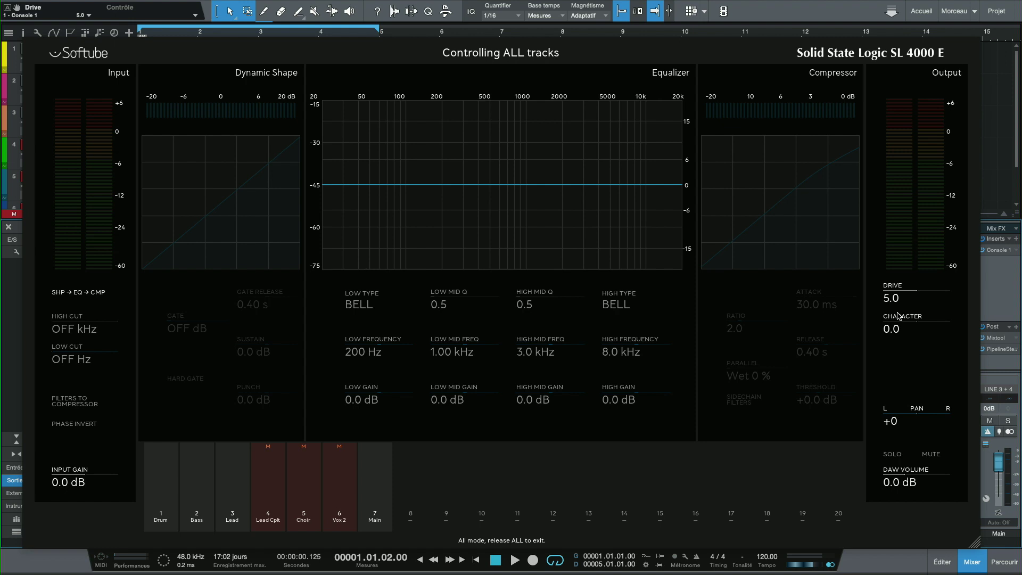
key("space")
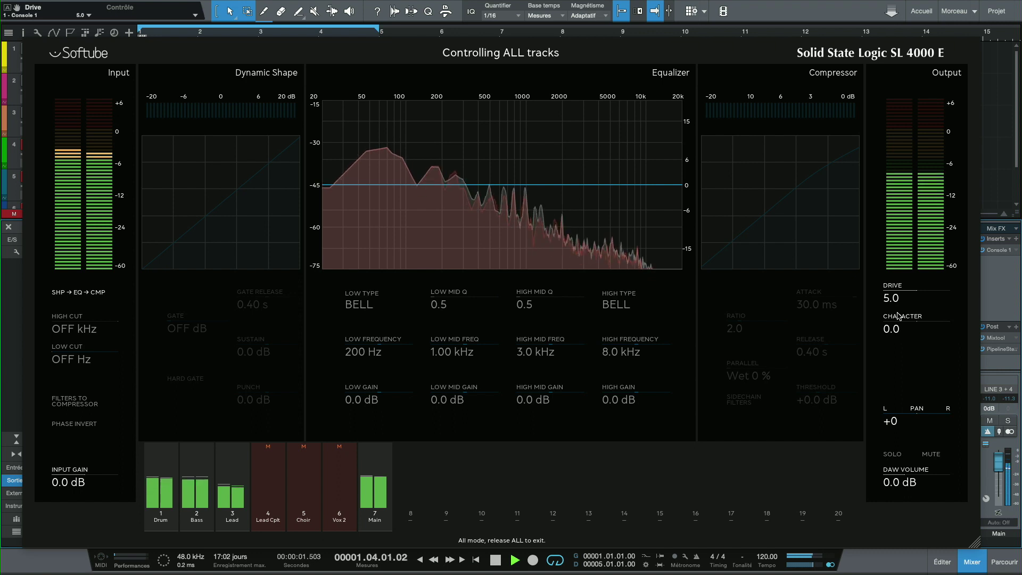
key("space")
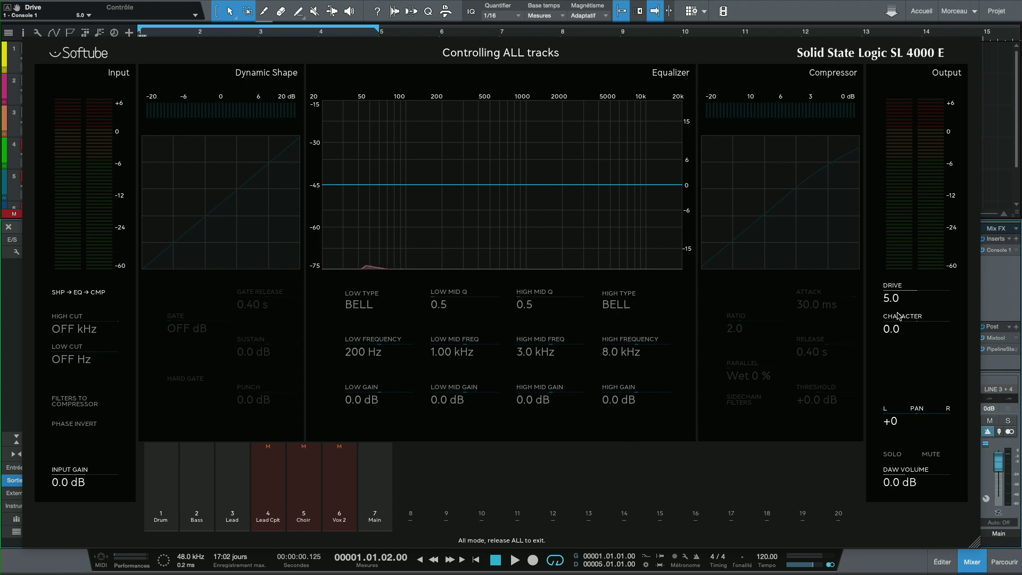
key("space")
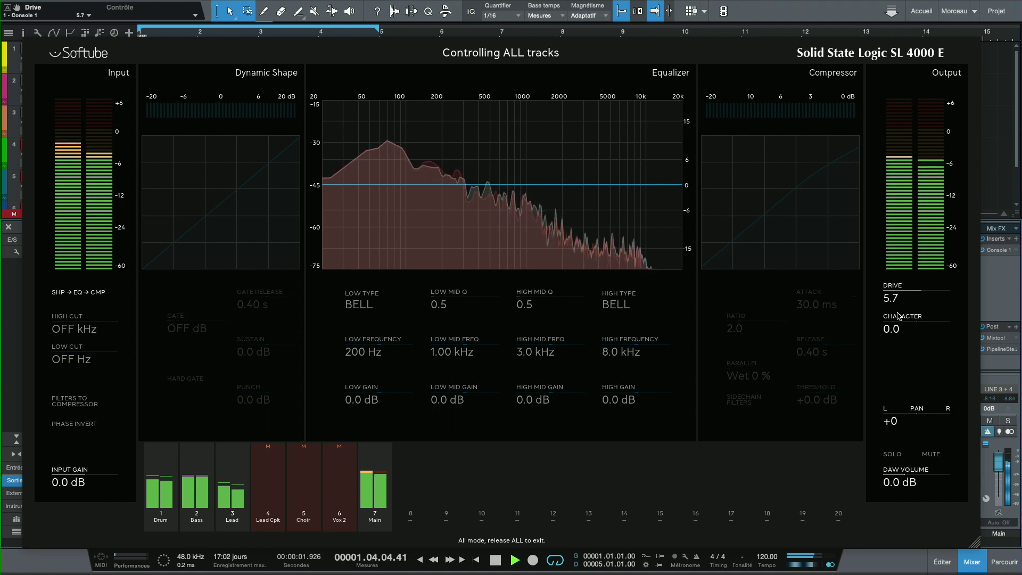
key("space")
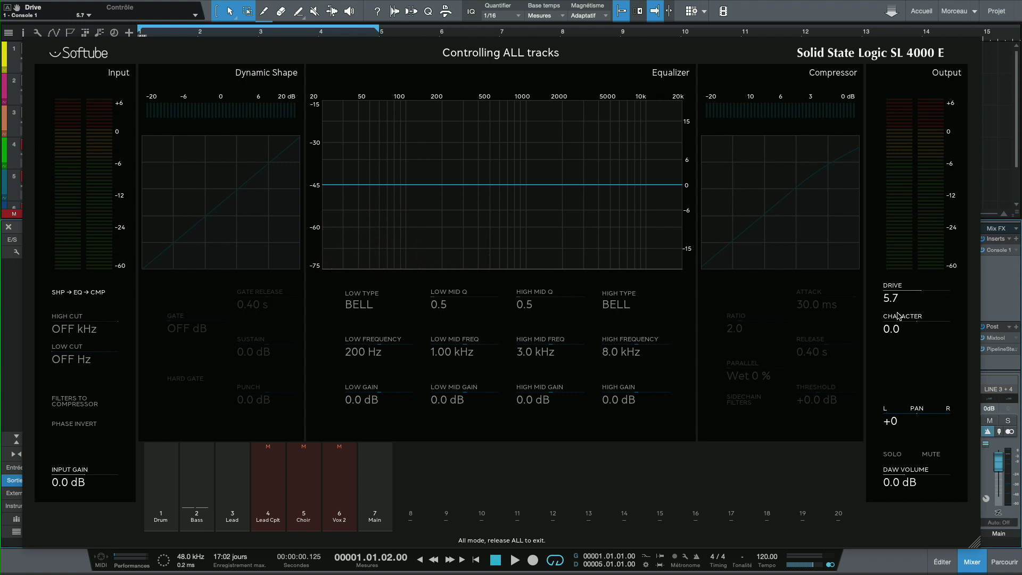
Step: Try Character values from -3.3 to 2.0 on all tracks during playback and settle on 1.3
key("space")
scroll(898, 316, "down", 3)
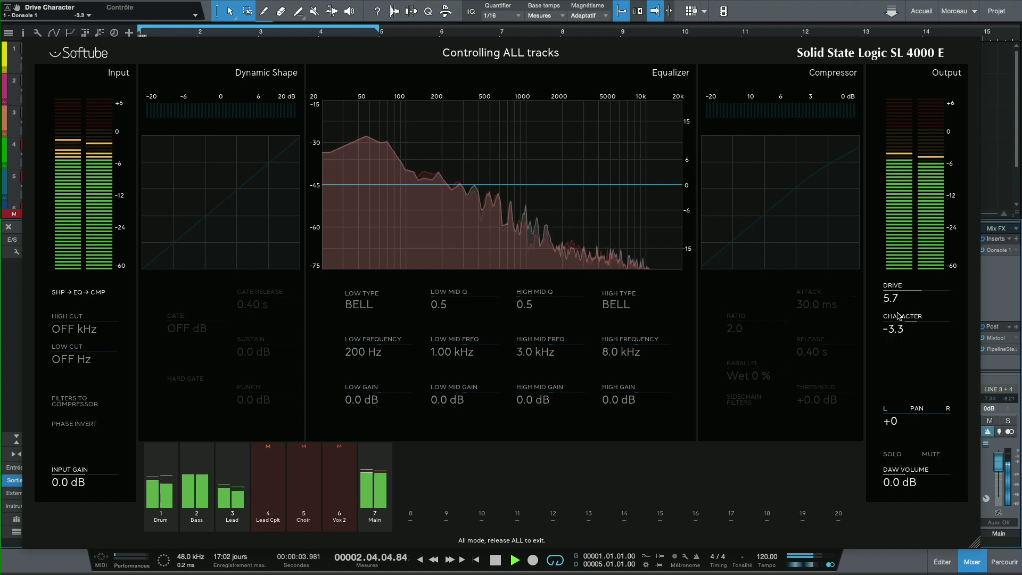
scroll(898, 315, "up", 3)
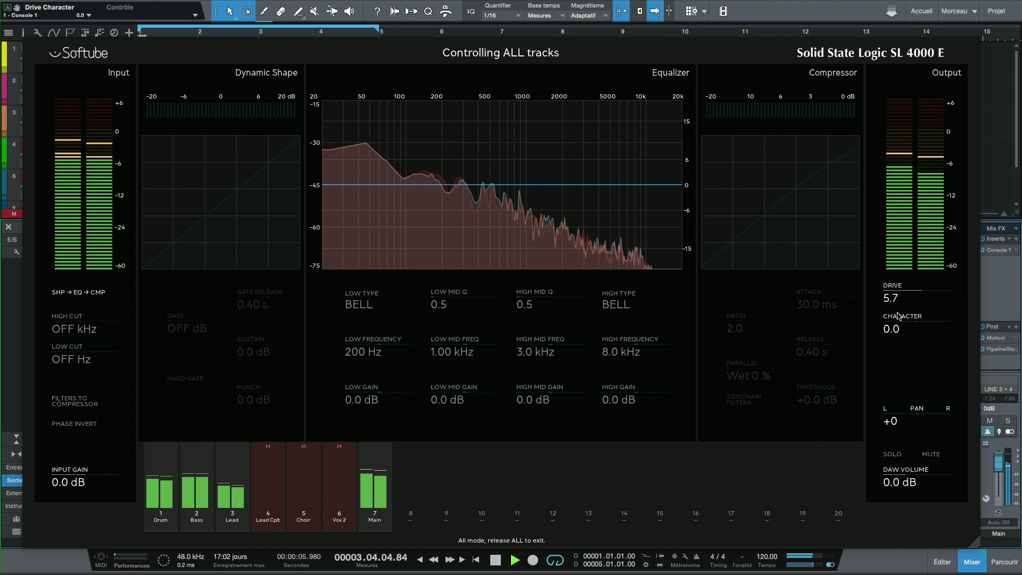
scroll(898, 315, "up", 3)
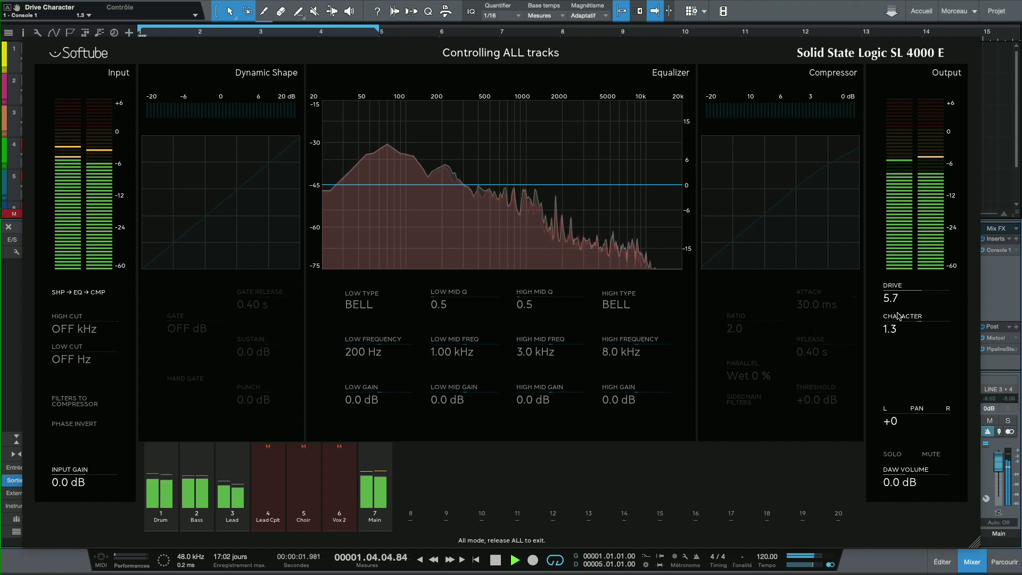
scroll(898, 315, "up", 10)
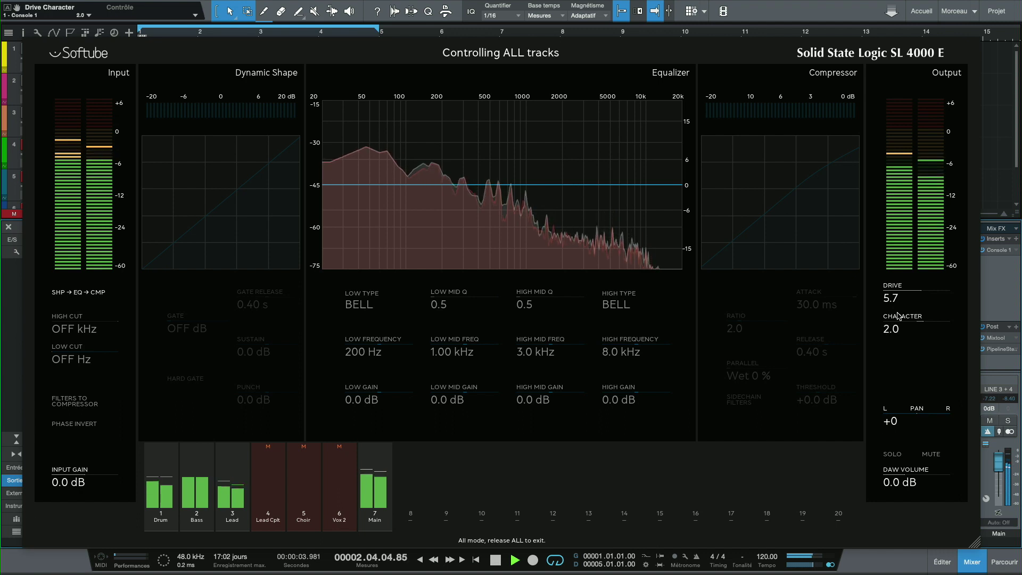
scroll(898, 315, "up", 3)
scroll(898, 316, "down", 6)
scroll(898, 316, "down", 2)
key("space")
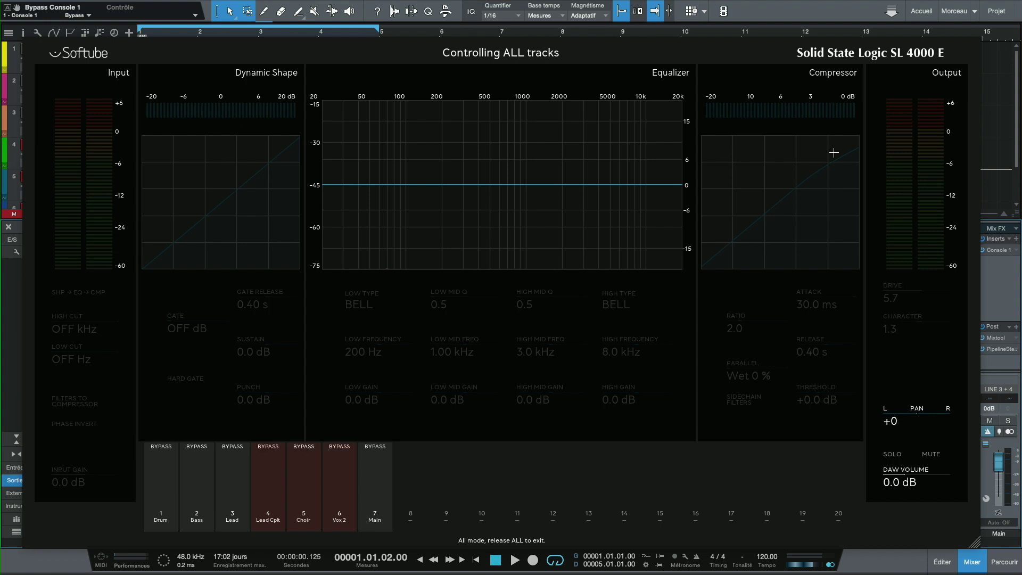
Step: Compare the SL 4000 E saturation by playing the mix with Console 1 bypassed and active on all tracks
key("space")
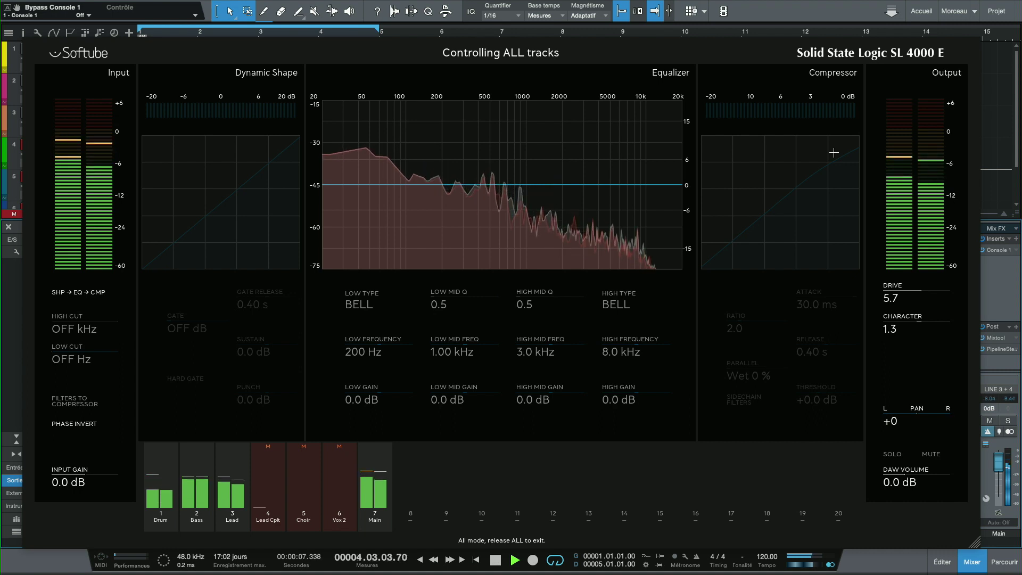
key("space")
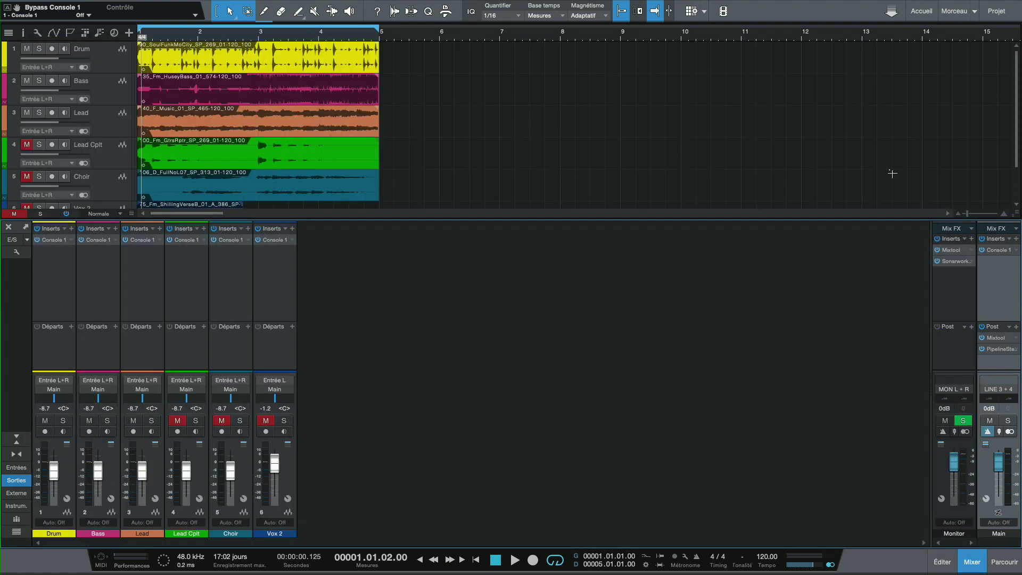
Step: Switch to the Demo Sat SSL 9000K song and set the Drive on all tracks to 6.0 during playback
left_click(975, 11)
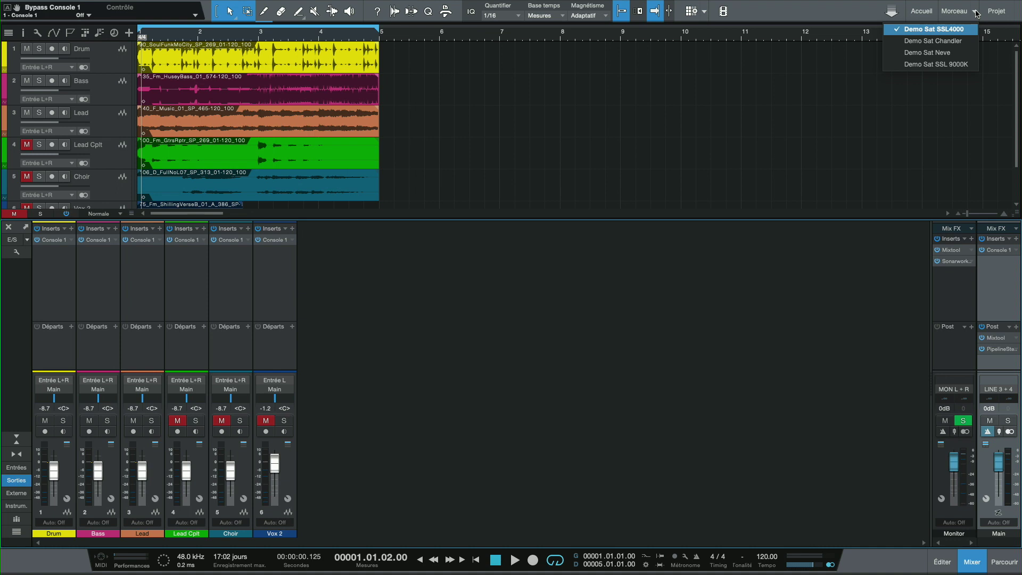
left_click(965, 65)
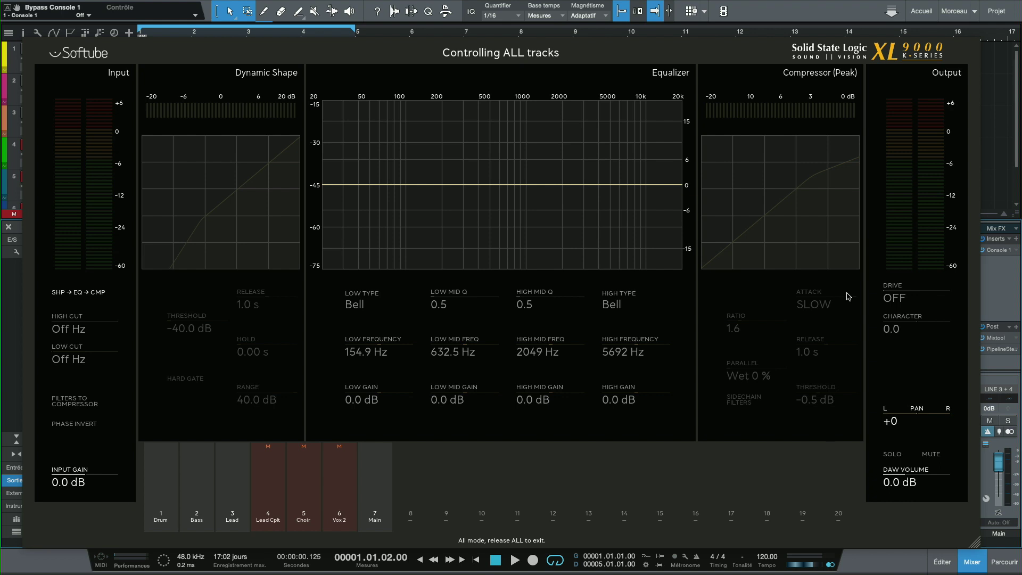
key("space")
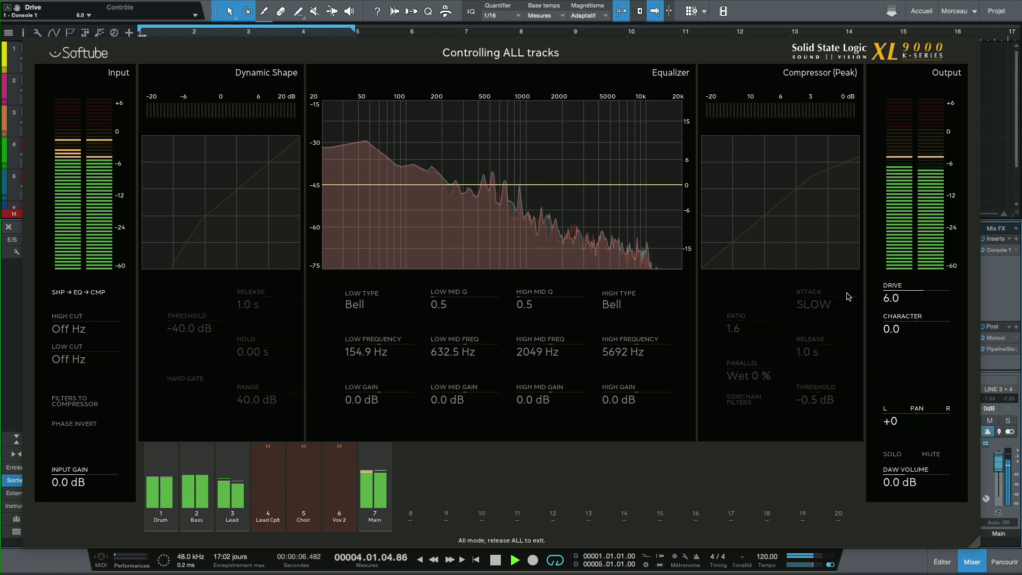
key("space")
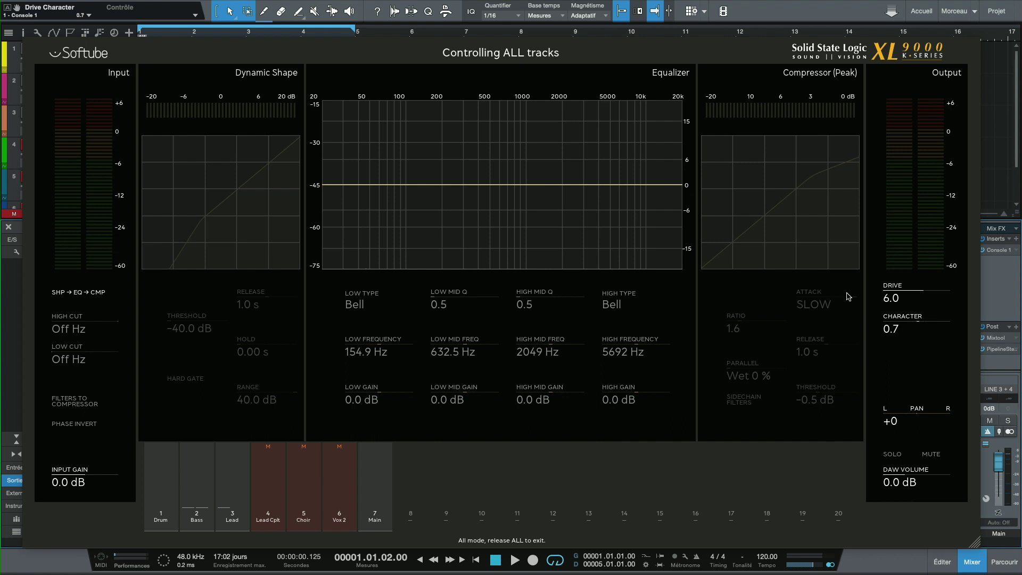
Step: Audition different Drive and Character amounts on all tracks, settling on Drive 6.0 and Character 6.8
key("space")
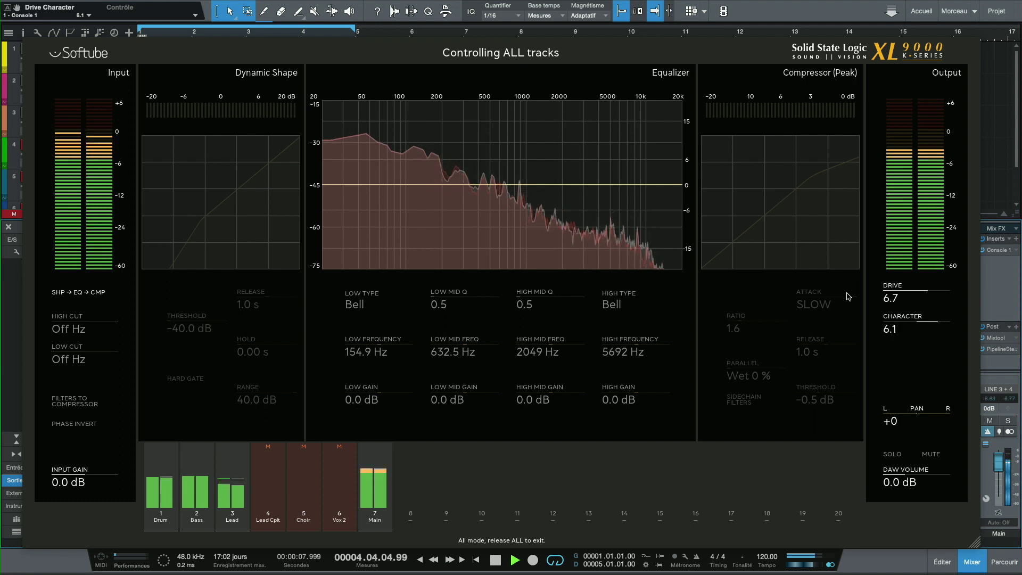
key("space")
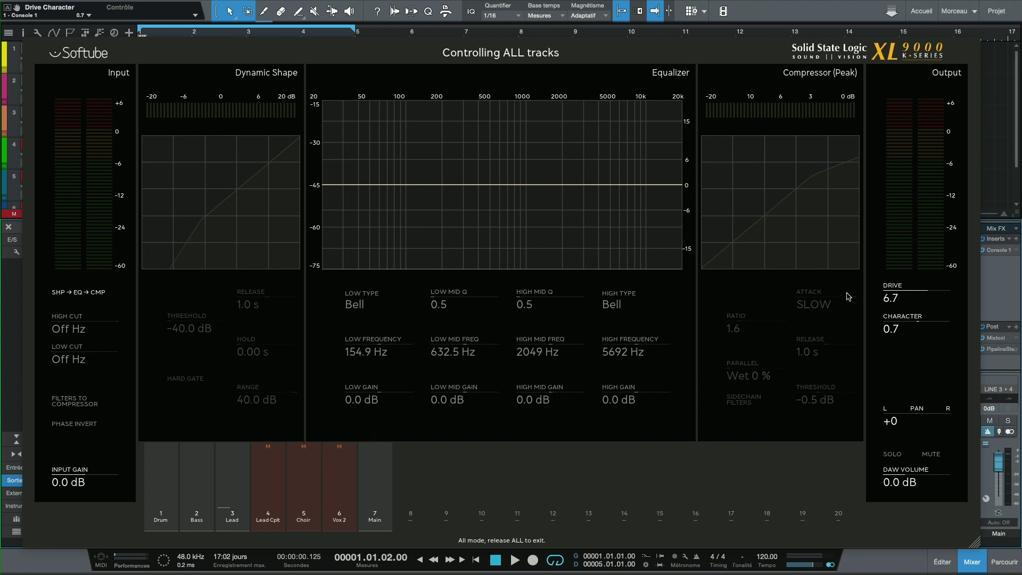
key("space")
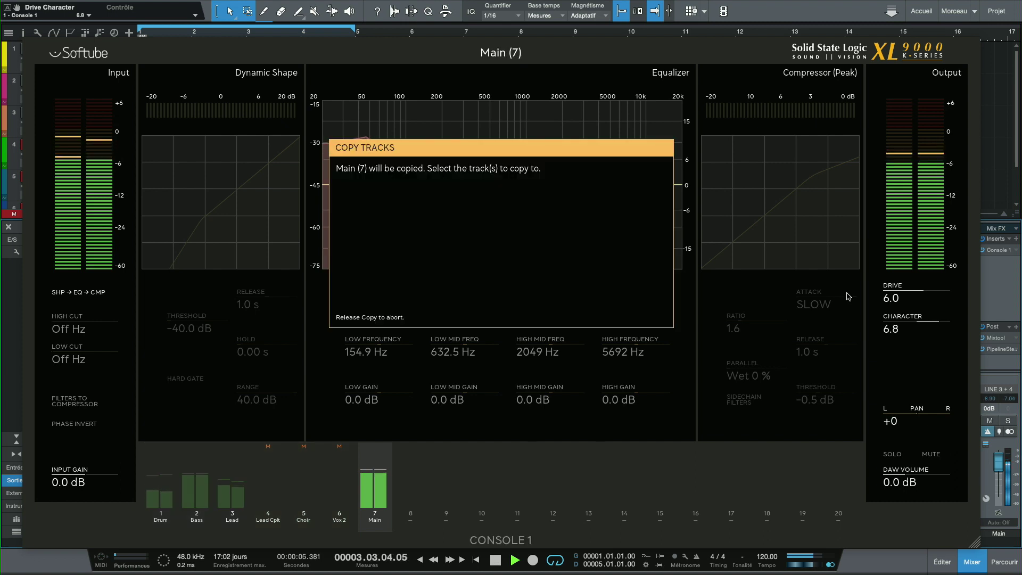
key("space")
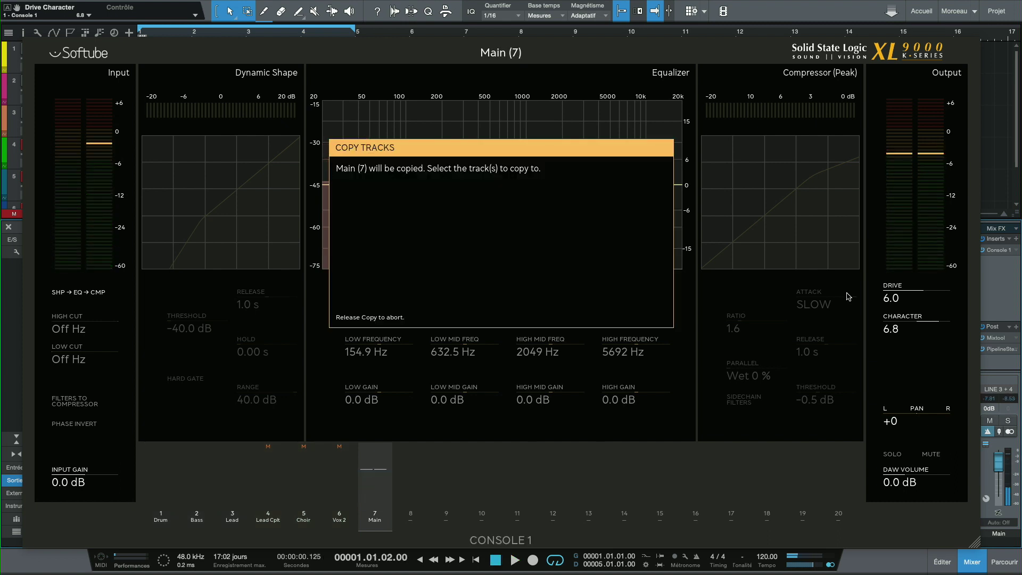
Step: Compare the XL 9000 K saturation by playing the mix with Console 1 bypassed and active on all tracks
key("space")
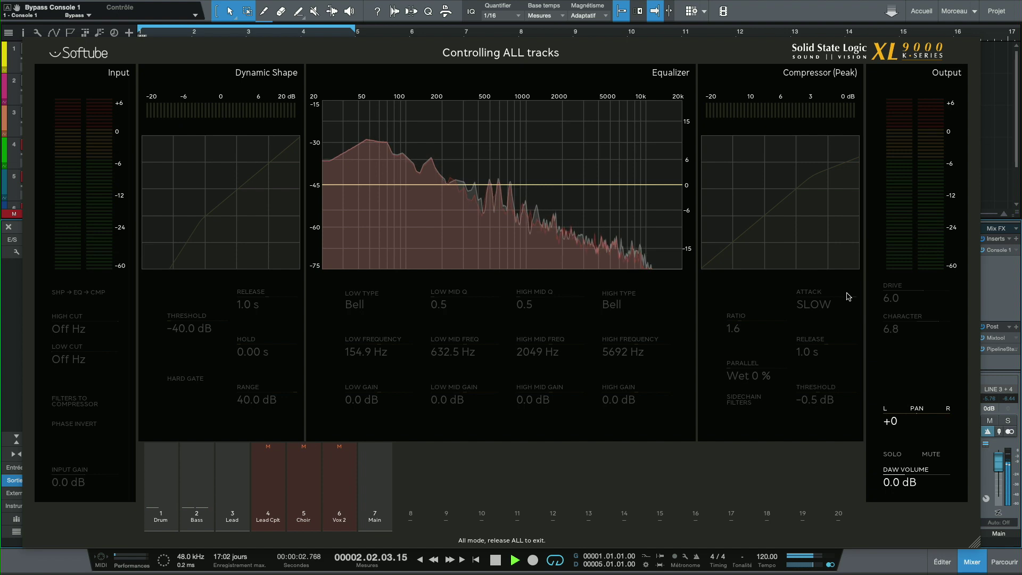
key("space")
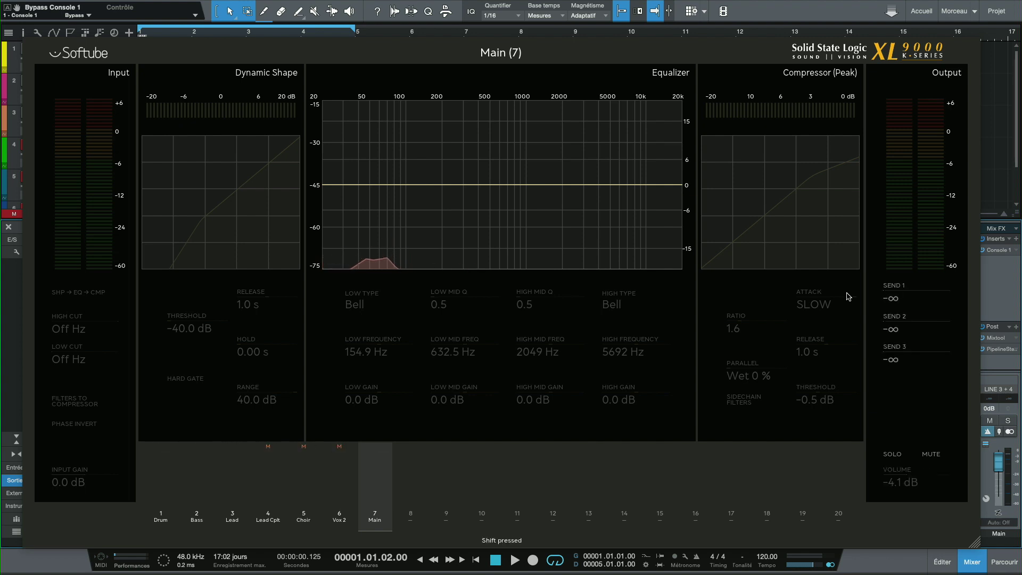
key("space")
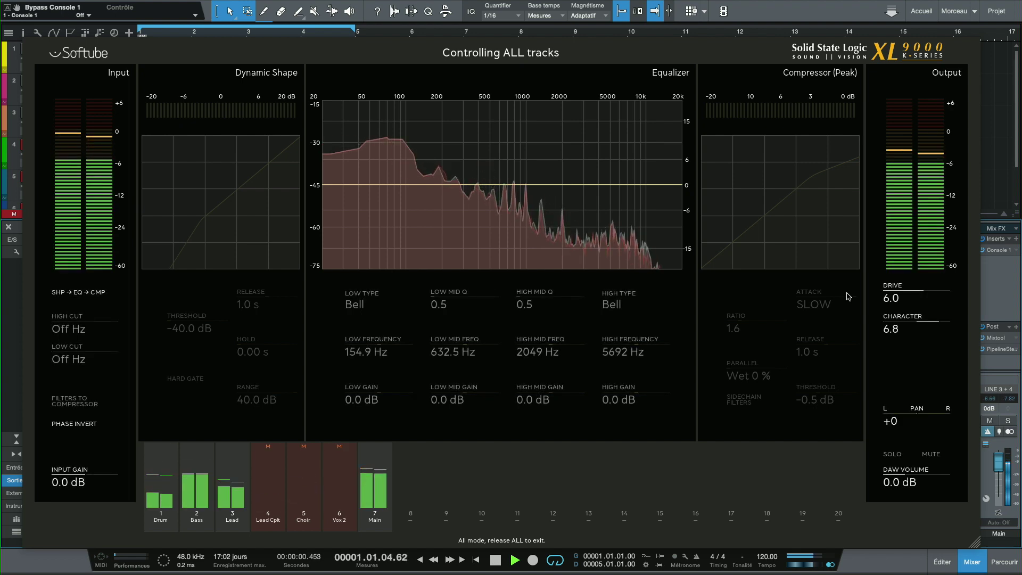
key("space")
Step: Switch to the Demo Sat Chandler song and open Console 1 on the Main channel, moving its window slightly upward
left_click(974, 11)
left_click(963, 28)
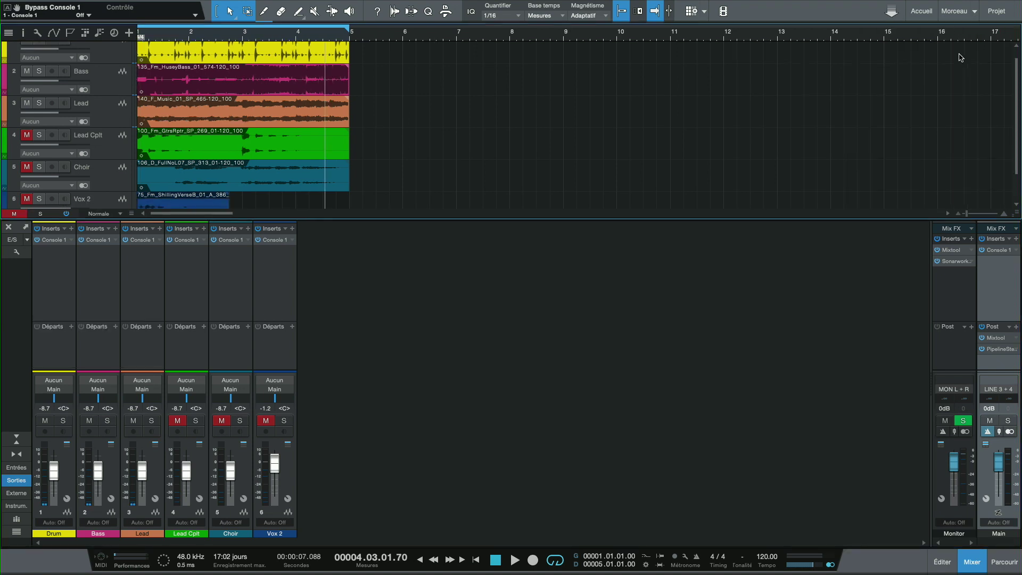
left_click(996, 250)
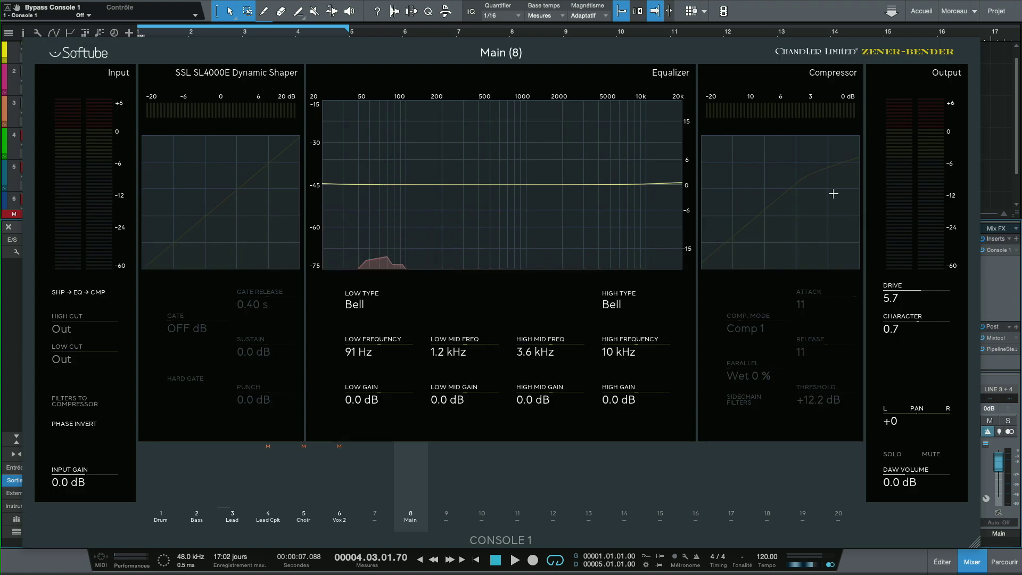
left_click_drag(749, 53, 753, 43)
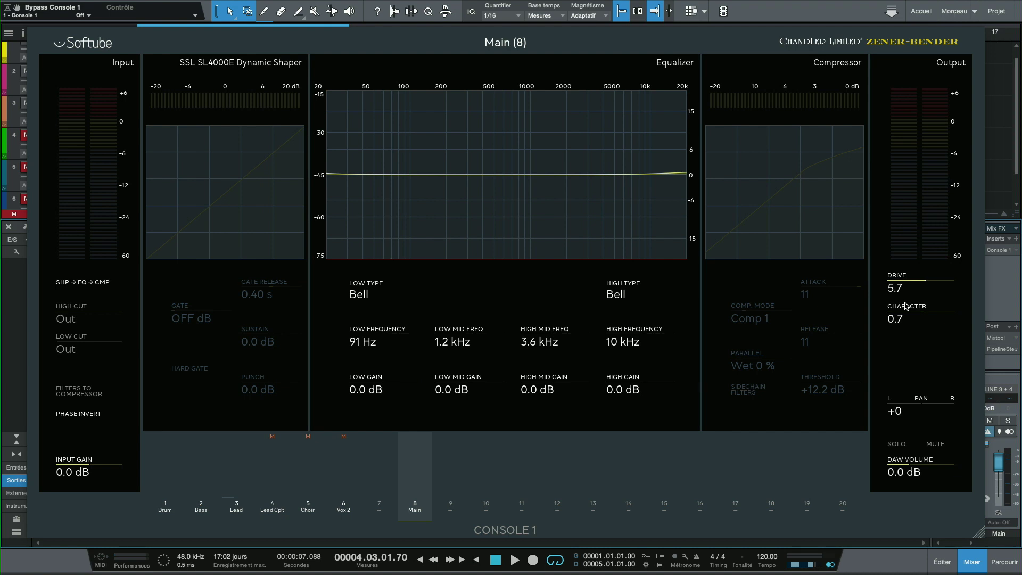
Step: Audition the Zener-Bender saturation on all tracks, comparing playback with Console 1 active and bypassed
key("space")
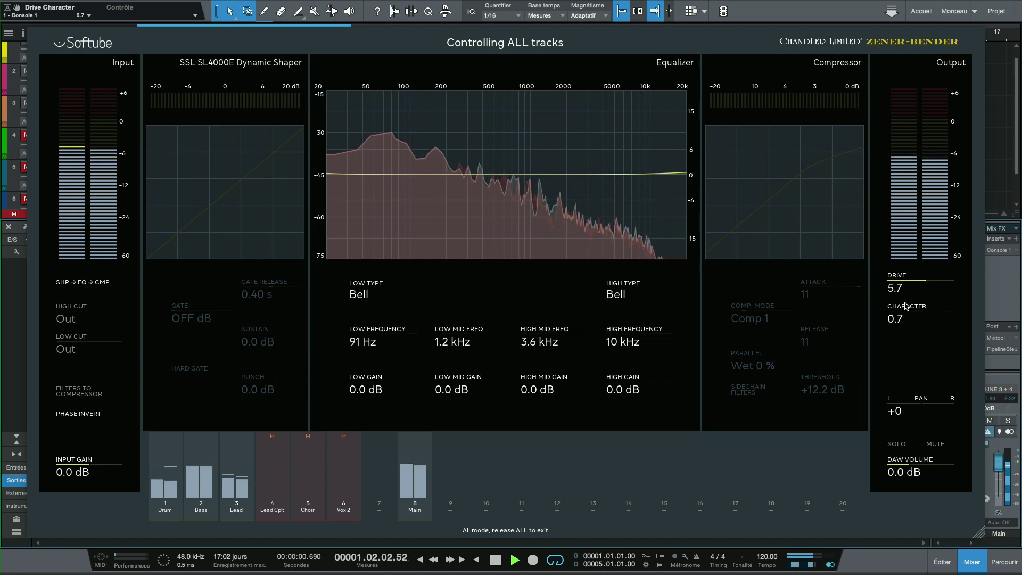
key("space")
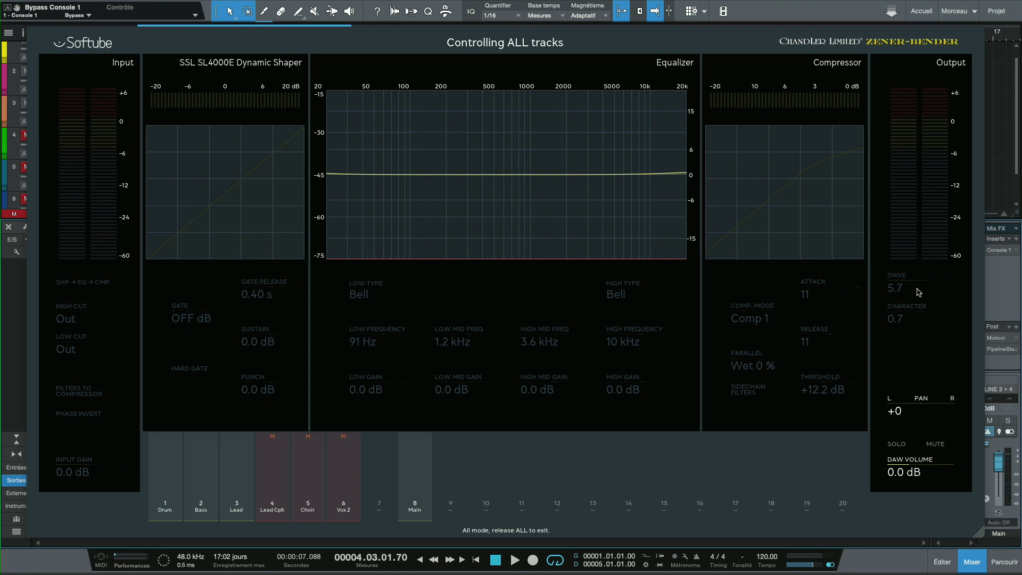
key("space")
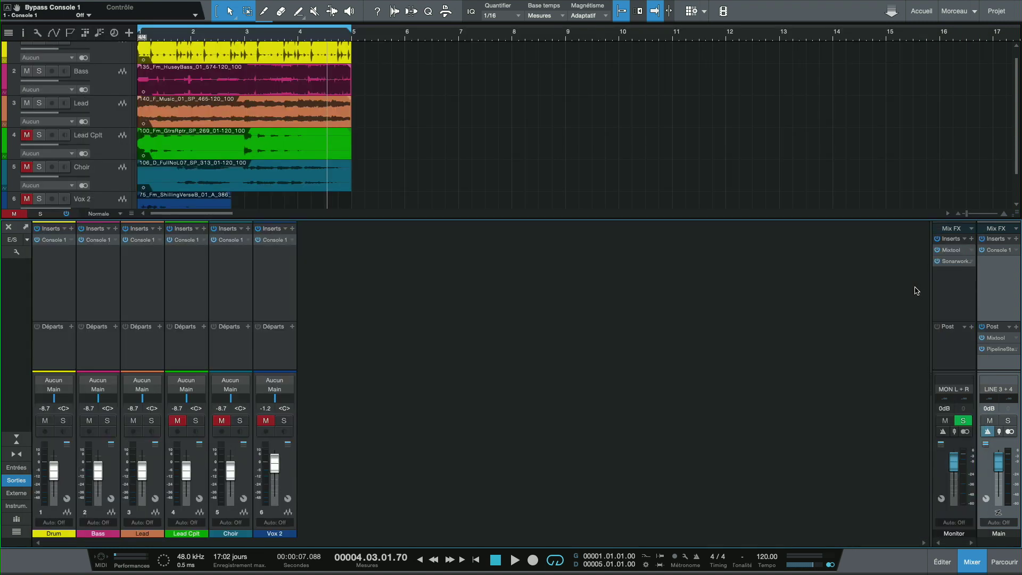
Step: Switch to the Demo Sat Neve song
left_click(973, 11)
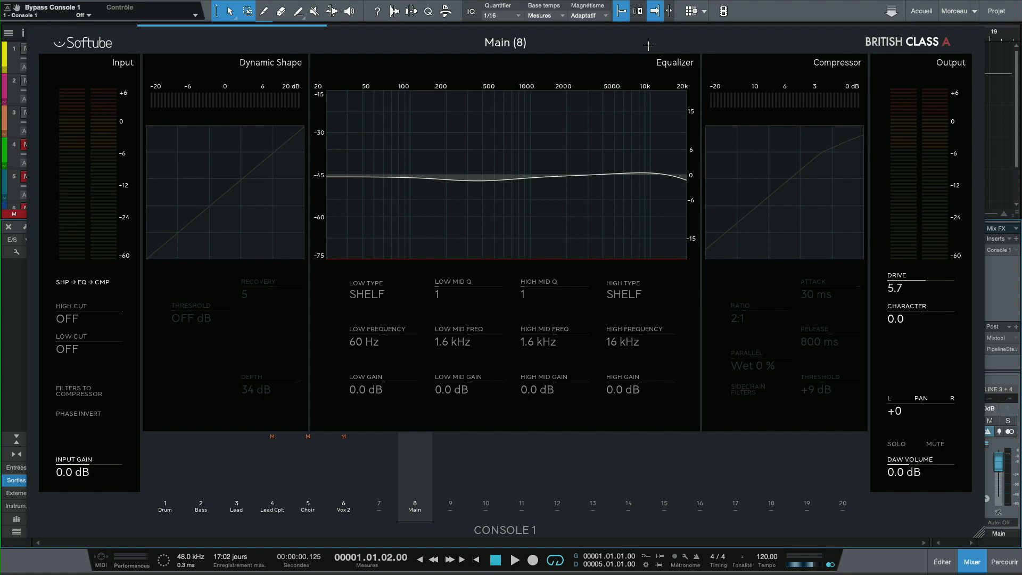
Step: Audition the British Class A EQ on all tracks during playback and set Drive to 6.0 across them
key("space")
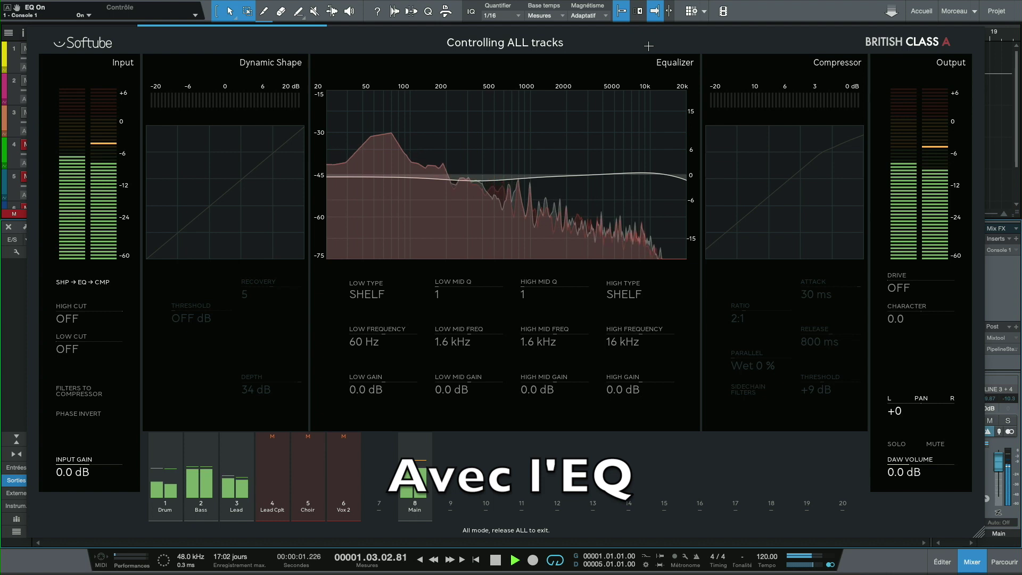
key("space")
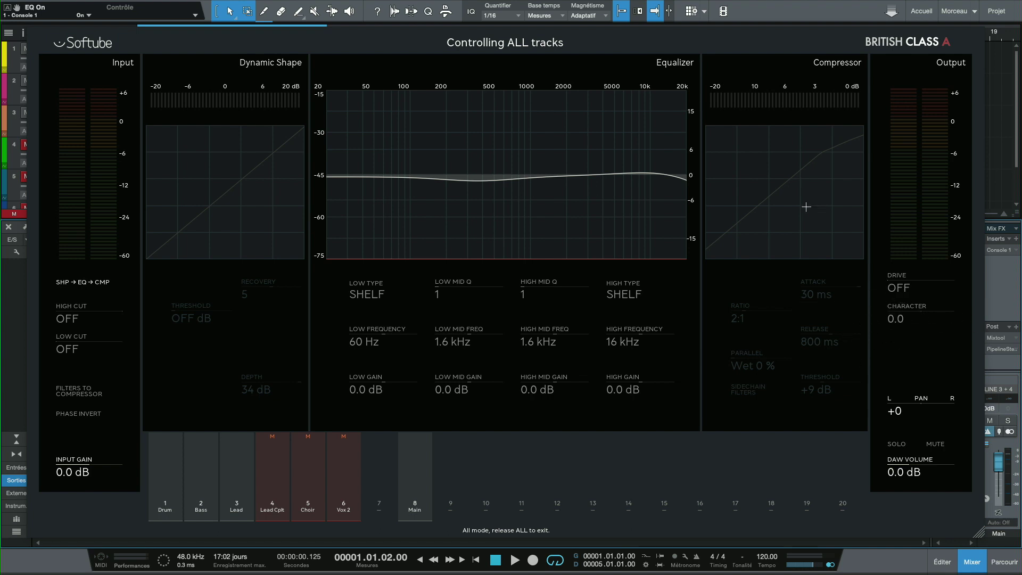
key("space")
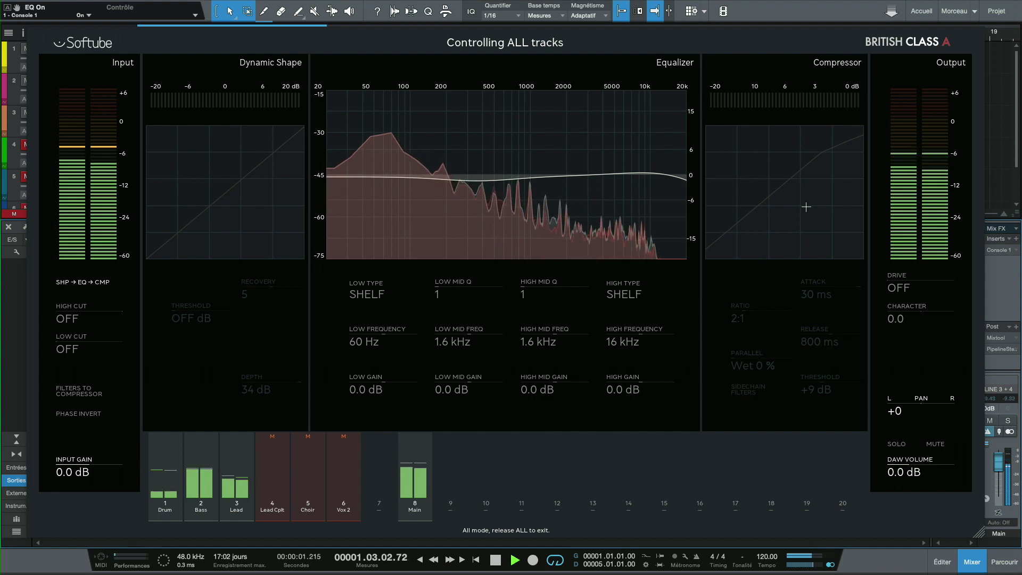
left_click_drag(896, 287, 895, 244)
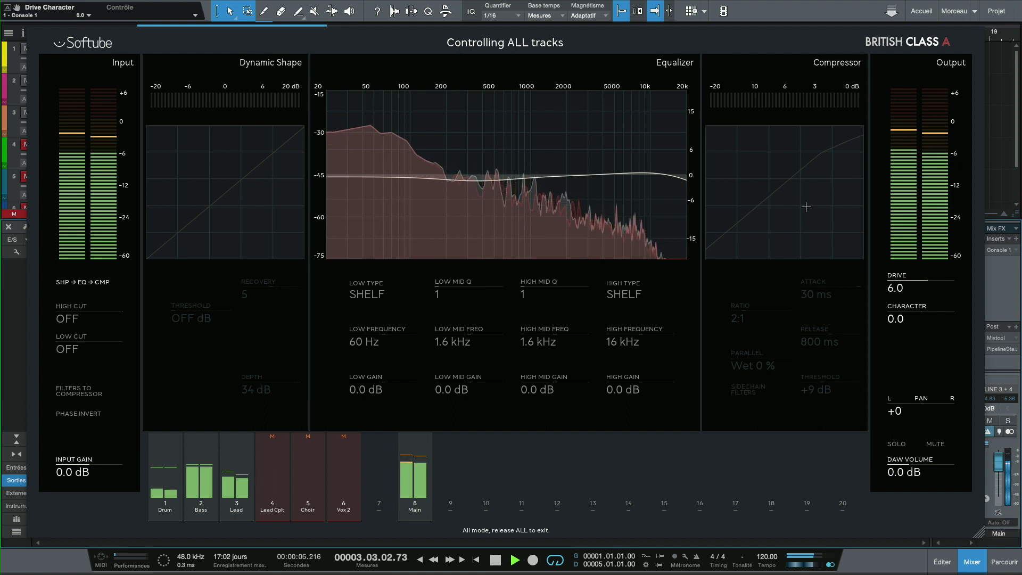
key("space")
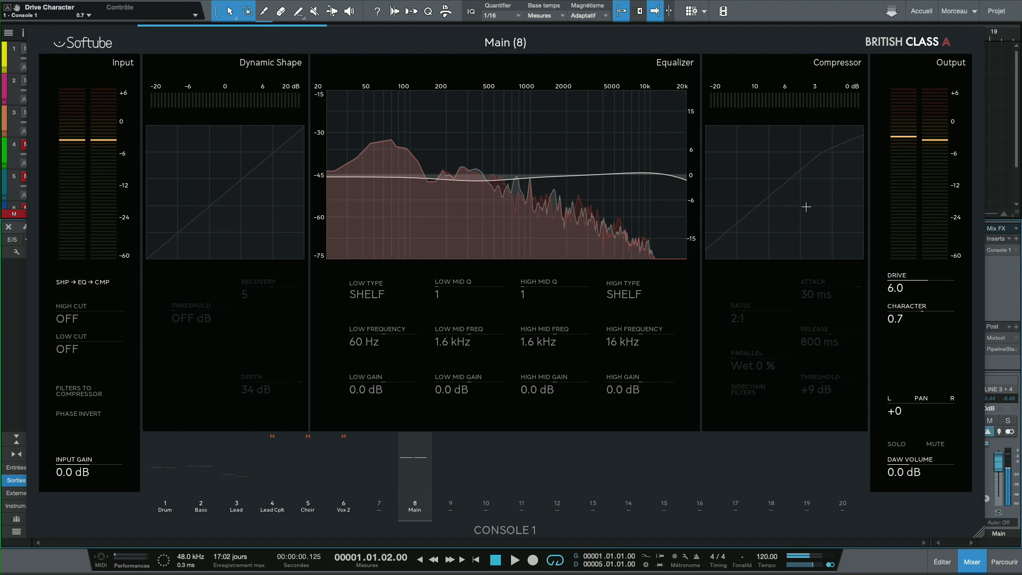
Step: Compare the British Class A saturation by playing the mix with Console 1 bypassed and active on all tracks
key("space")
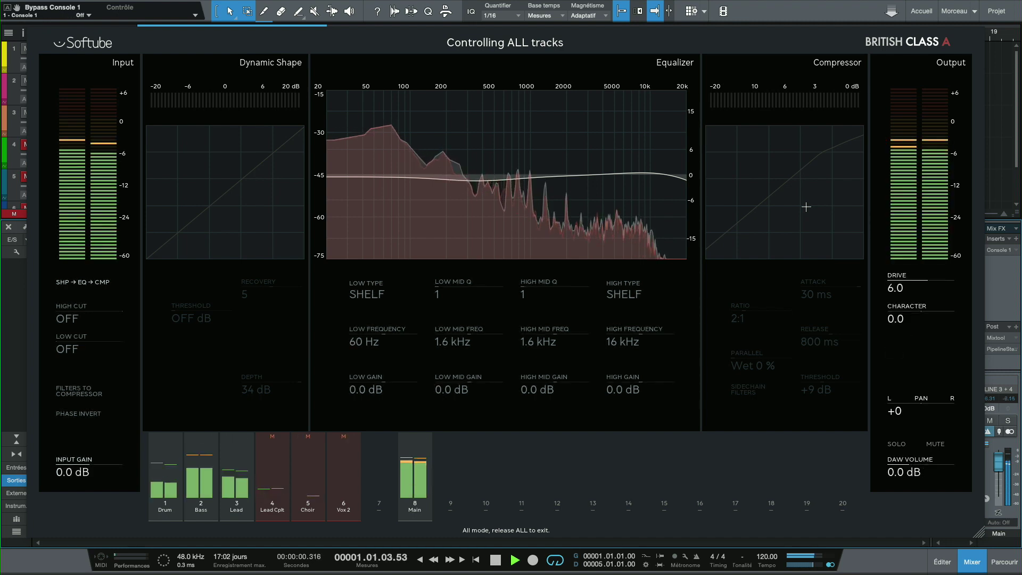
key("space")
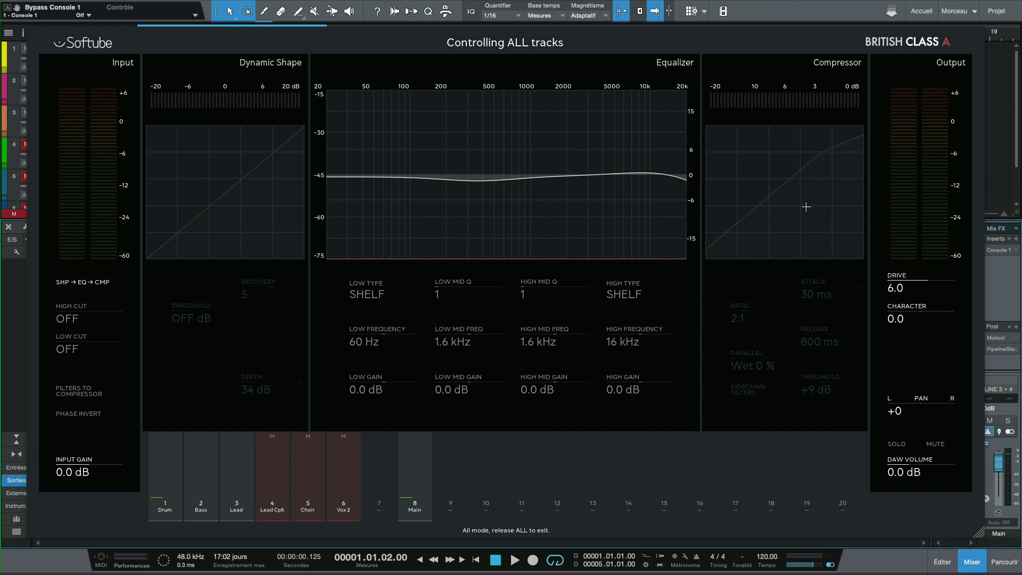
key("space")
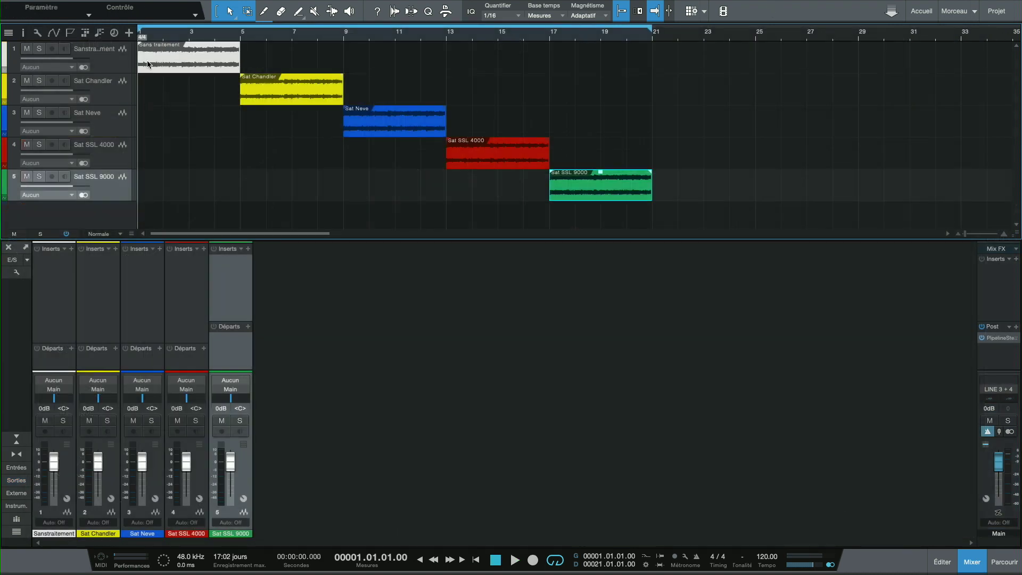
Step: Go through the untreated, Sat Chandler, Sat Neve, Sat SSL 4000 and Sat SSL 9000 tracks in turn, then reselect the untreated one
left_click(108, 72)
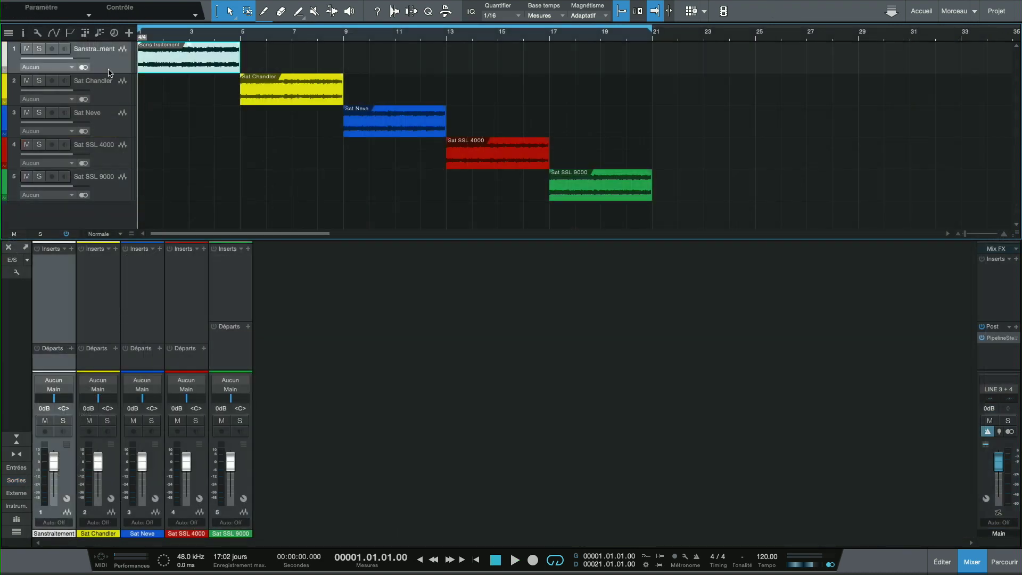
left_click(174, 63)
left_click(113, 98)
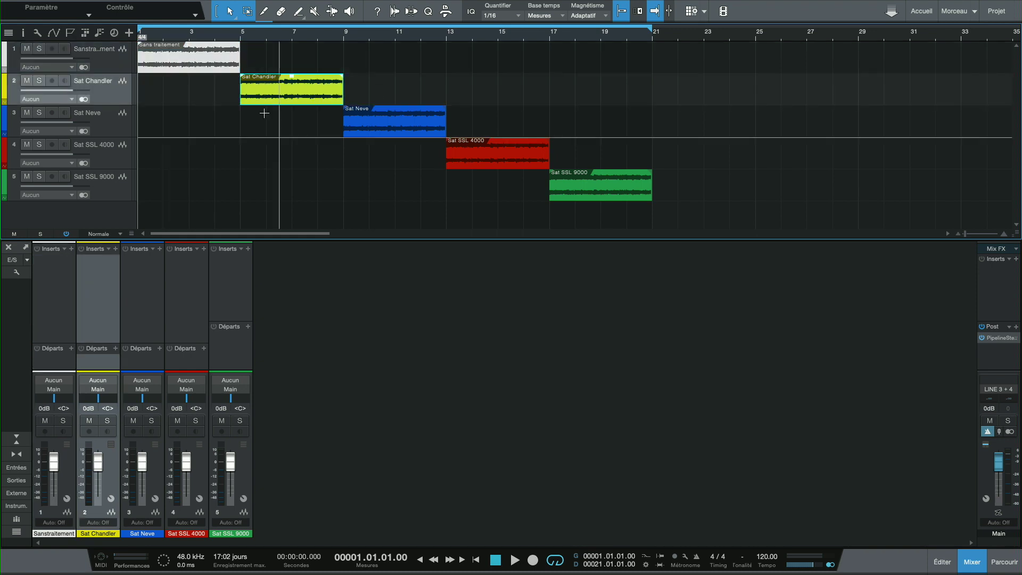
left_click(109, 131)
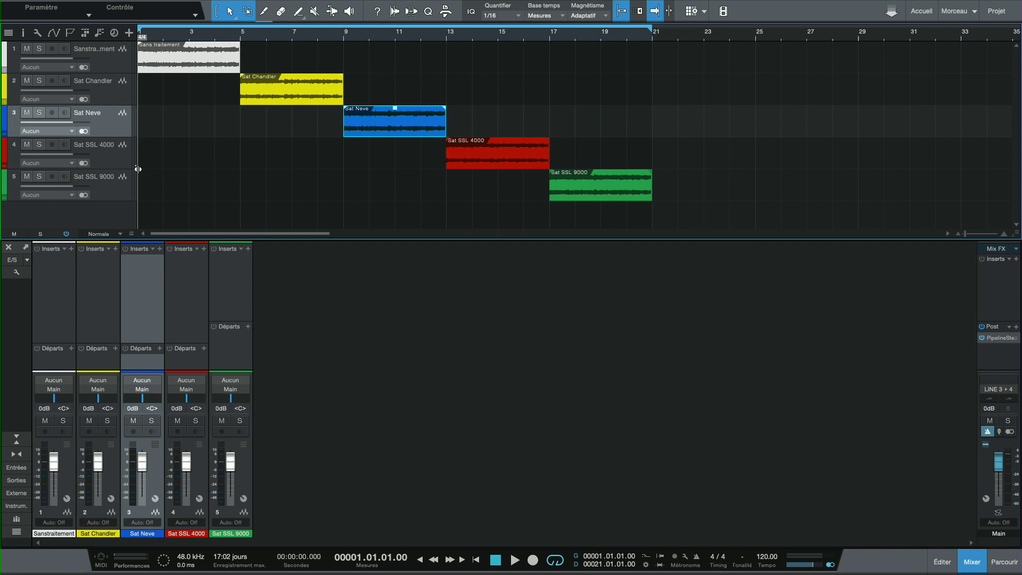
left_click(112, 161)
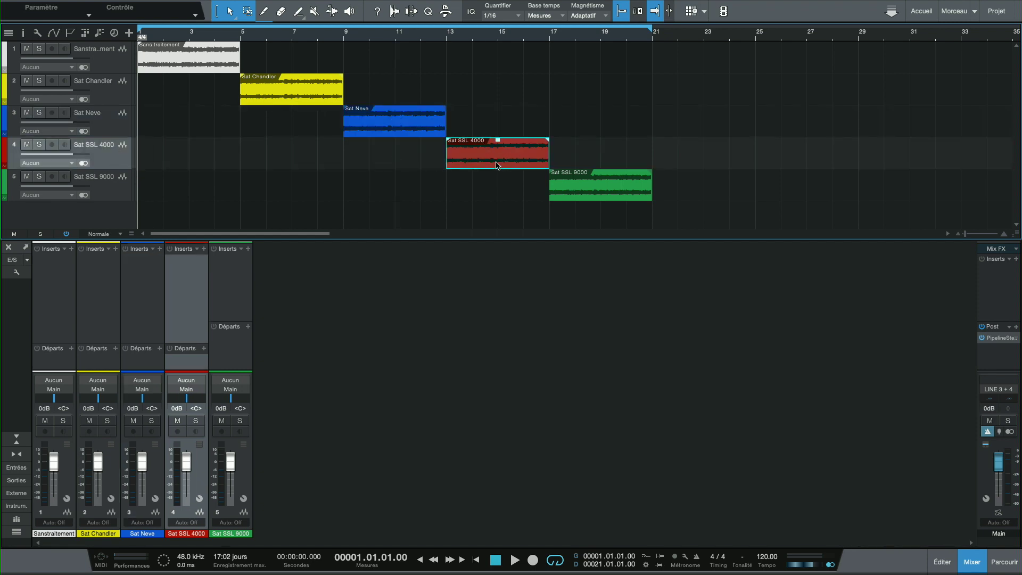
left_click(118, 197)
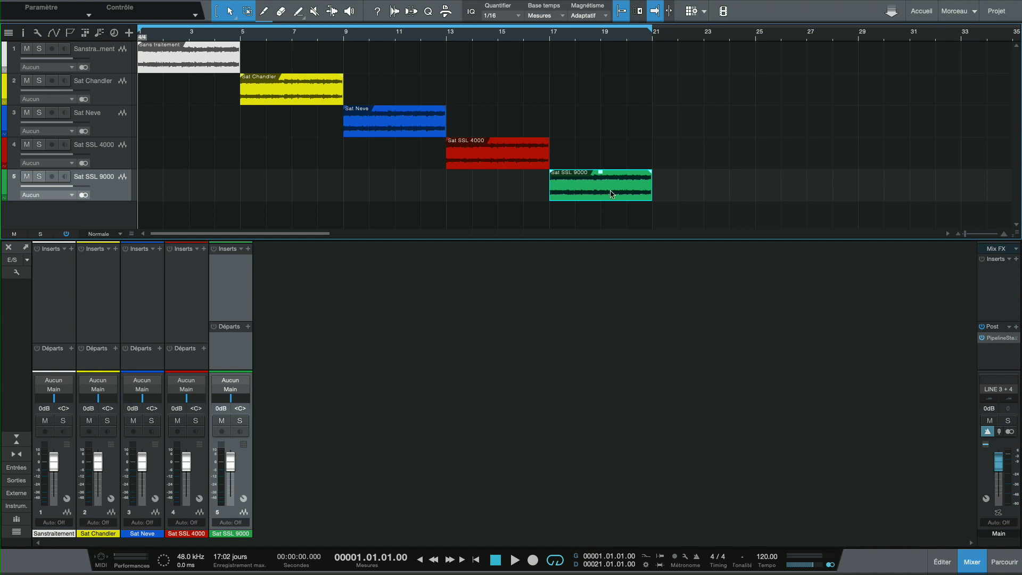
left_click(116, 62)
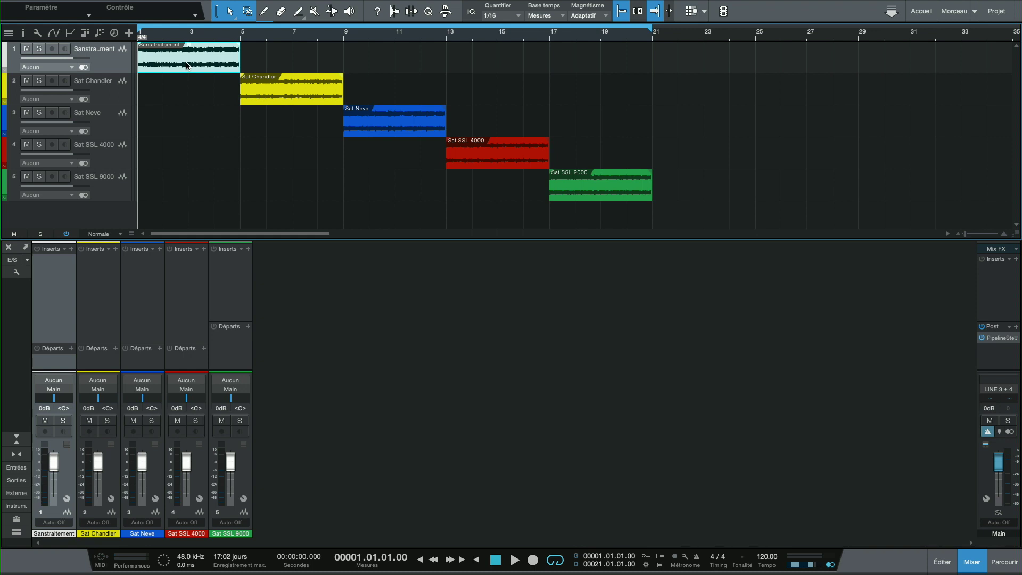
Step: Play the five bounced clips in sequence to compare the saturations, show the mixer's output channels, and stop playback
key("space")
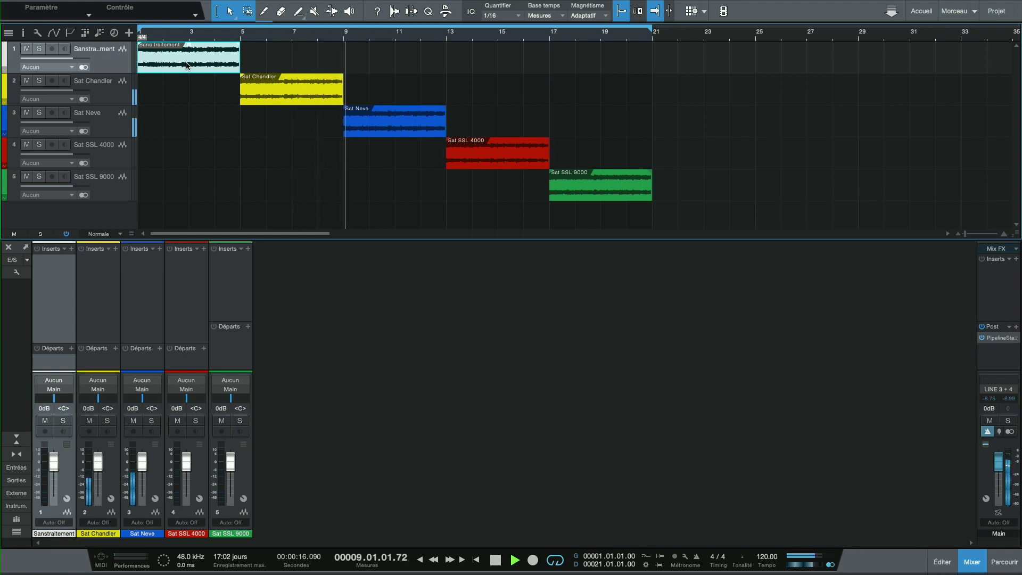
left_click(18, 480)
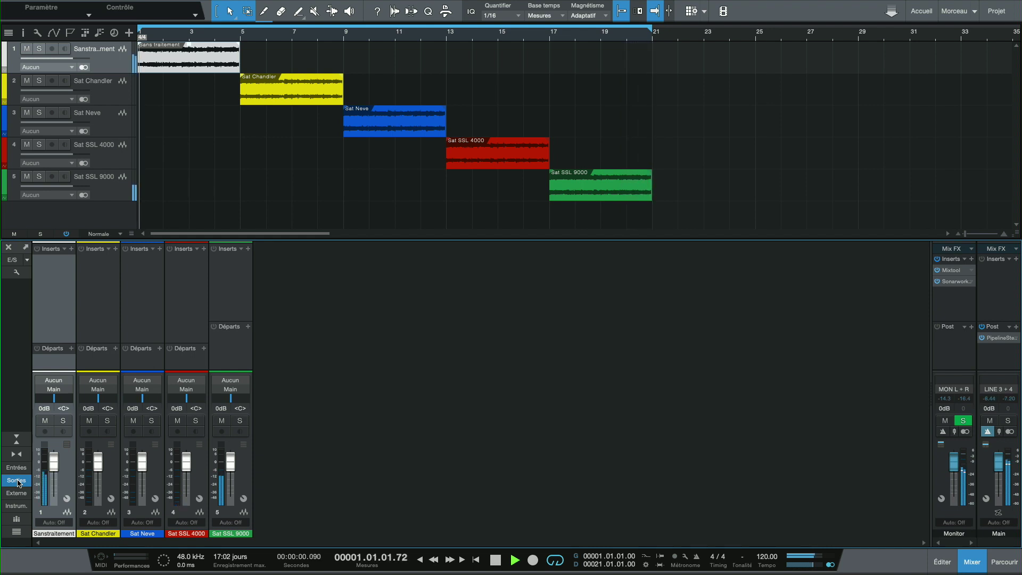
key("space")
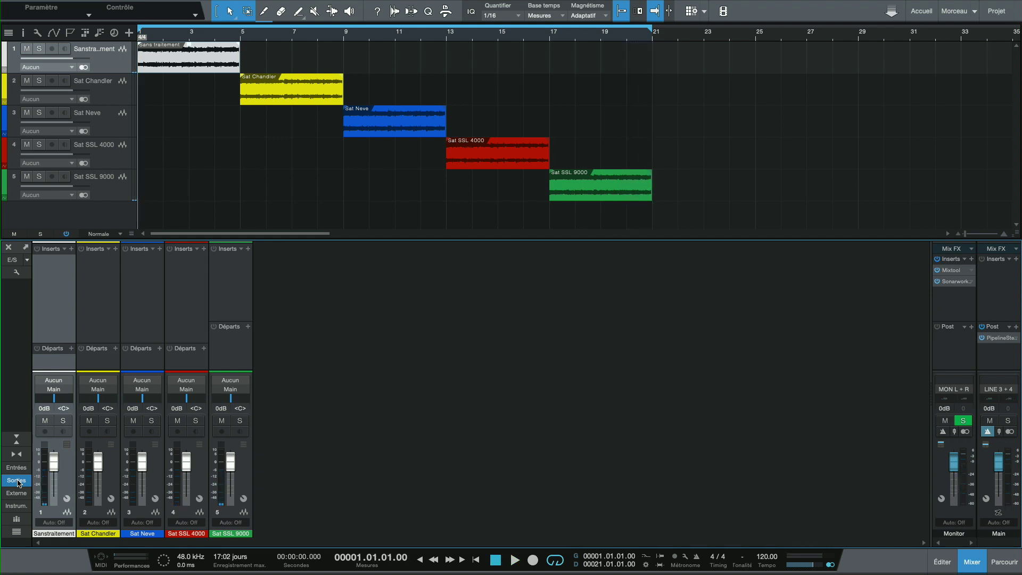